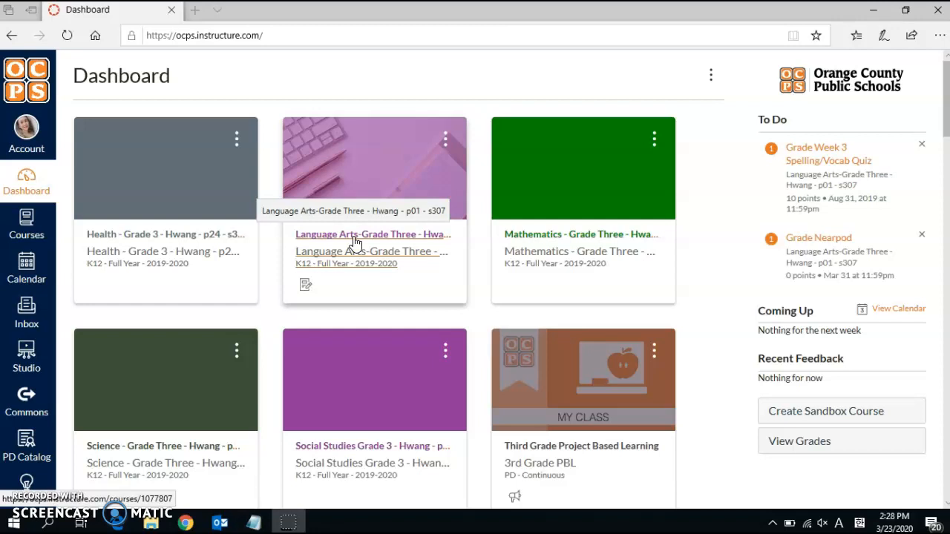
In the Language Arts-Grade Three course modules, add a new assignment named Nearpod to Module 1 (03/30/20 - 04/03/2020)
left_click(355, 235)
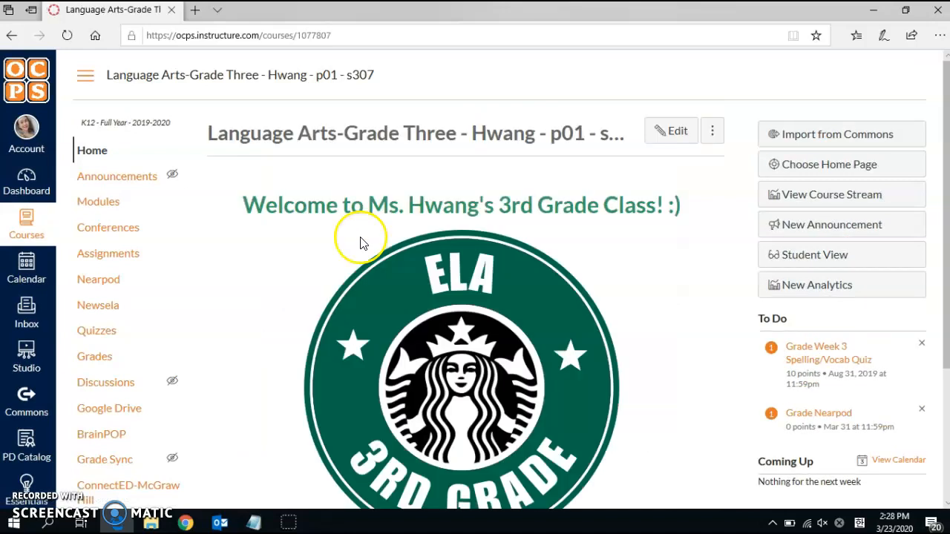
left_click(108, 205)
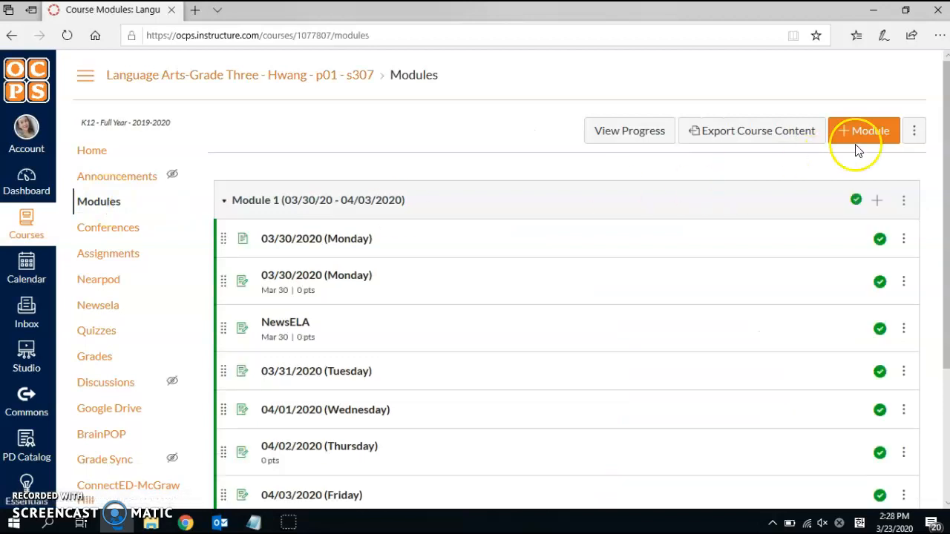
left_click(876, 206)
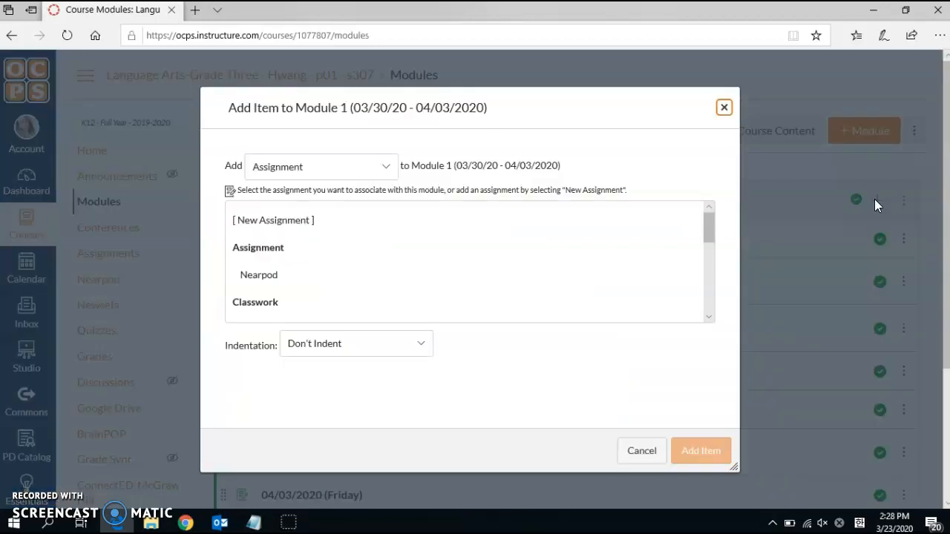
left_click(297, 167)
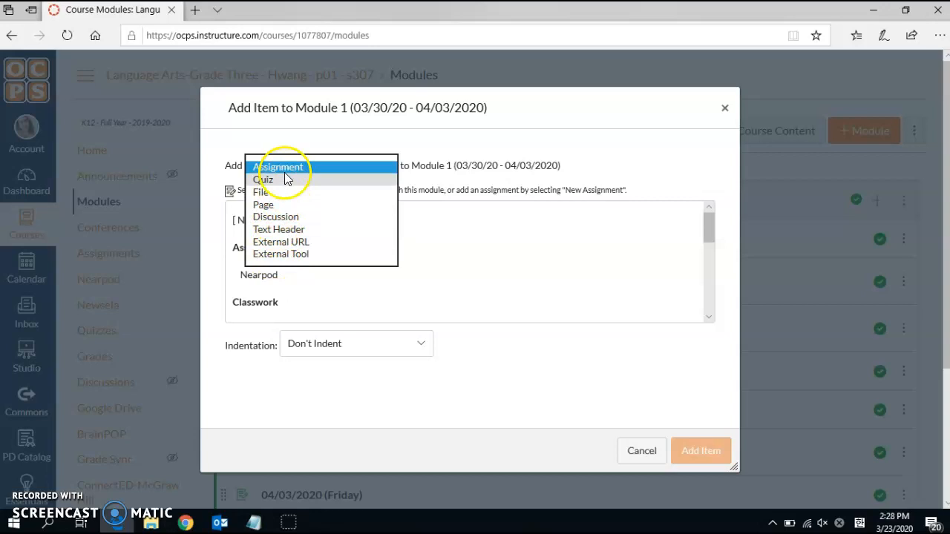
left_click(455, 152)
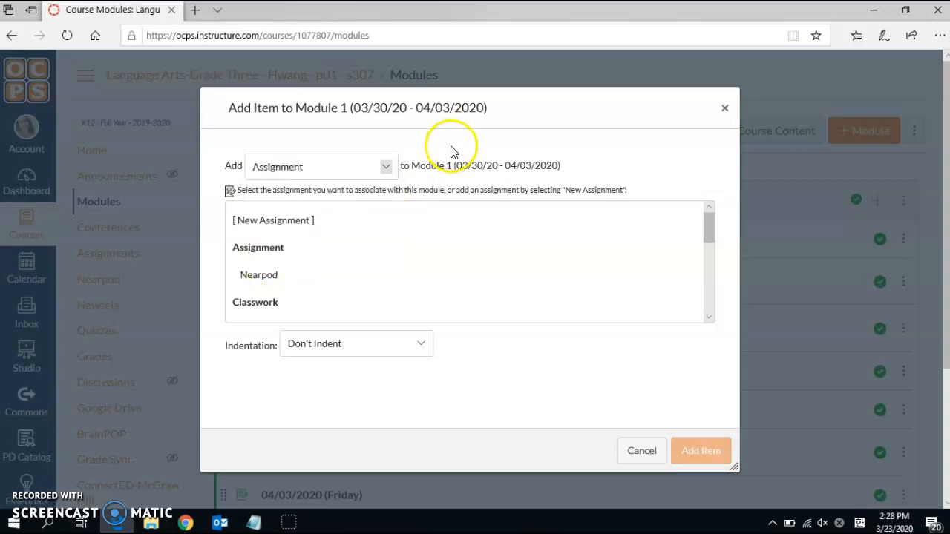
left_click(279, 221)
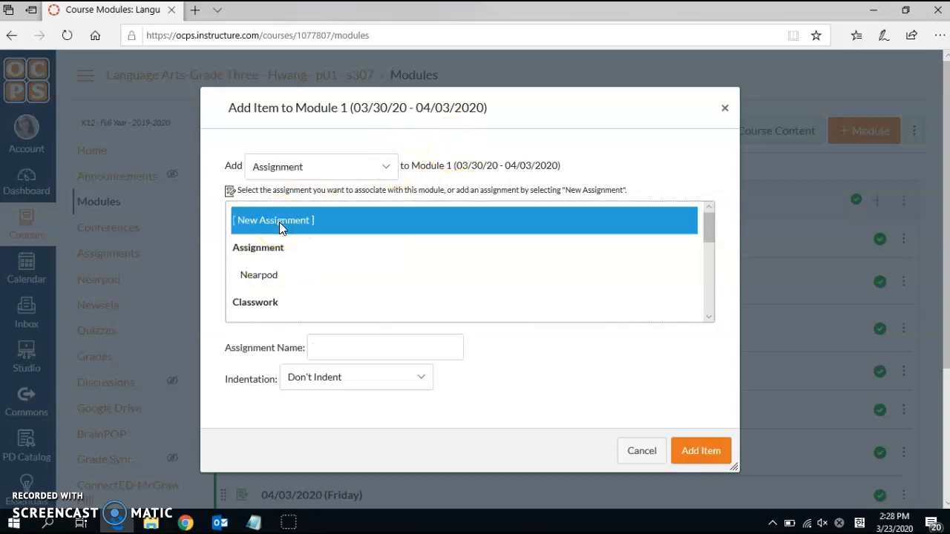
left_click(397, 336)
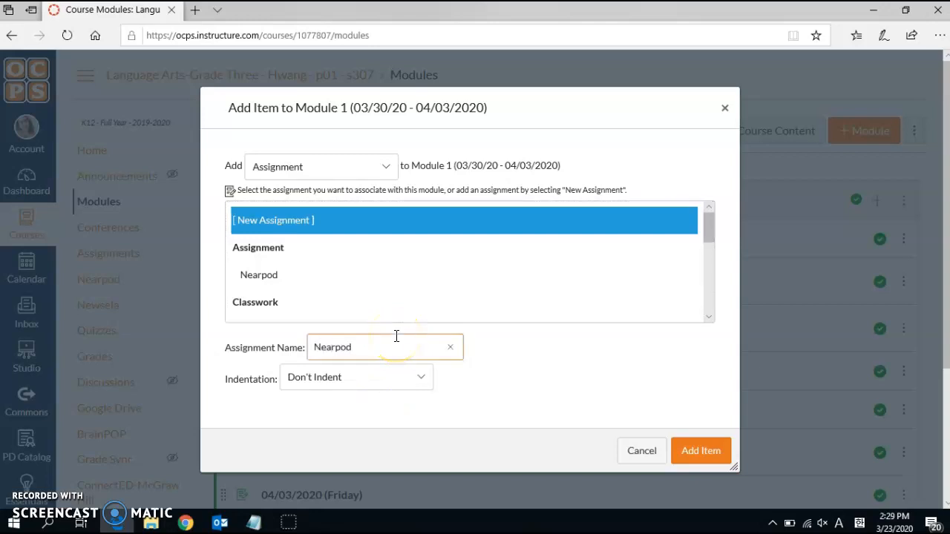
left_click(711, 459)
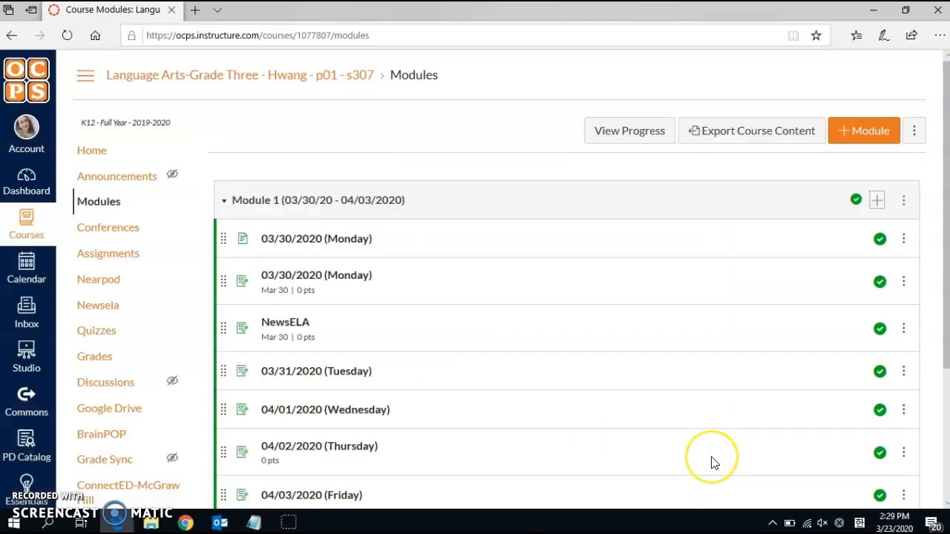
Move the Nearpod assignment between the 04/01/2020 (Wednesday) and 04/02/2020 (Thursday) items in Module 1
scroll(541, 331, "down", 3)
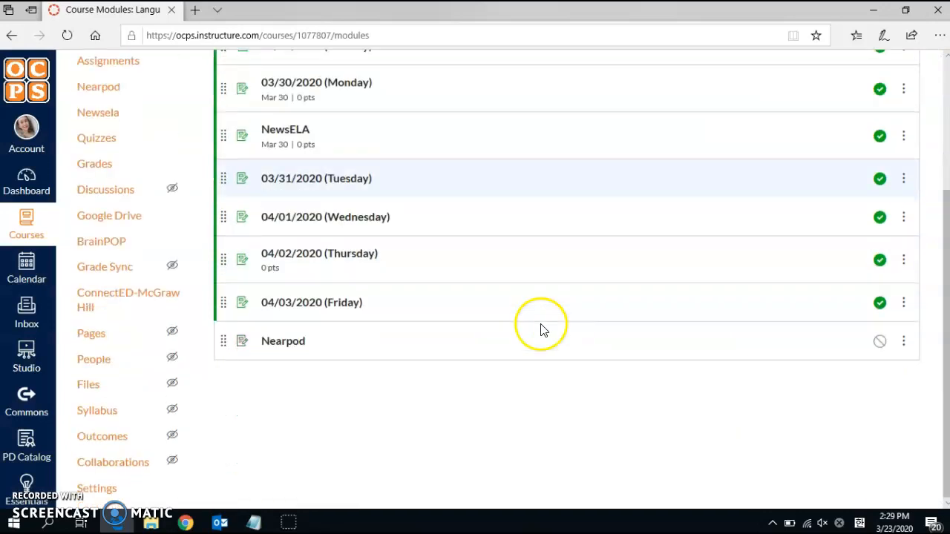
scroll(541, 331, "up", 1)
left_click_drag(230, 416, 240, 318)
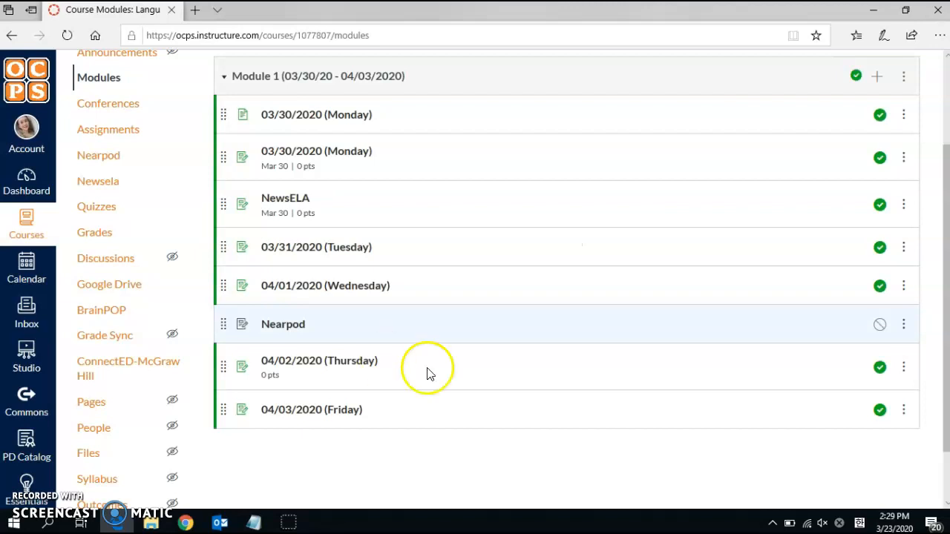
Open the Nearpod assignment for editing and set its submission type to External Tool
left_click(292, 331)
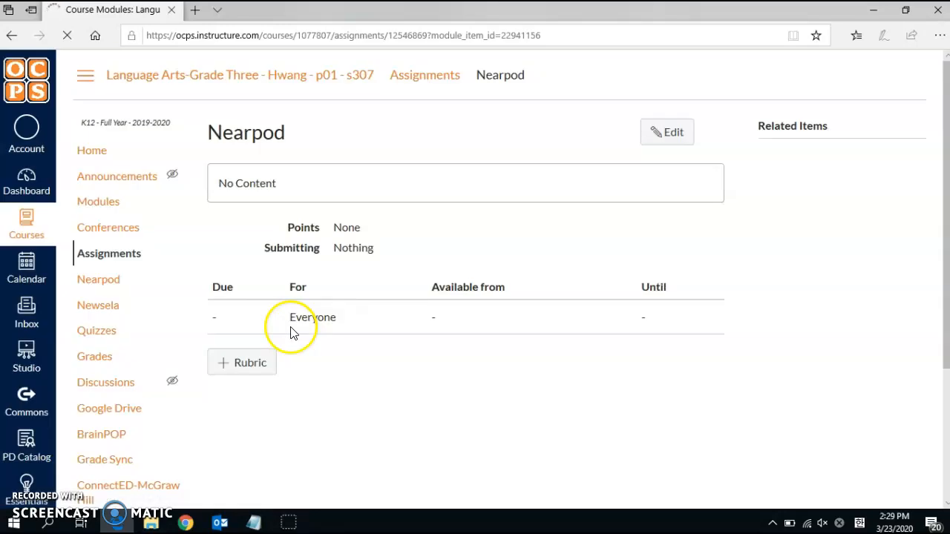
left_click(671, 136)
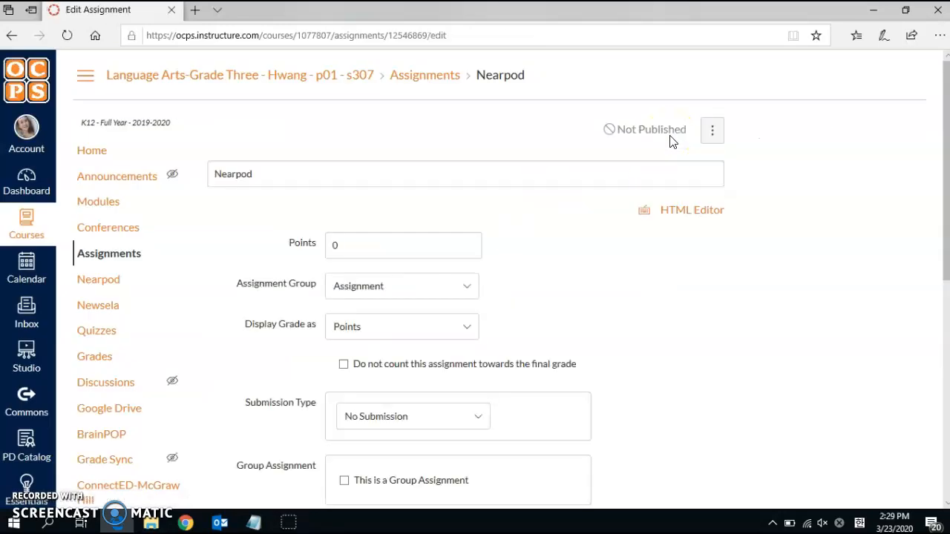
left_click(673, 196)
scroll(674, 195, "down", 5)
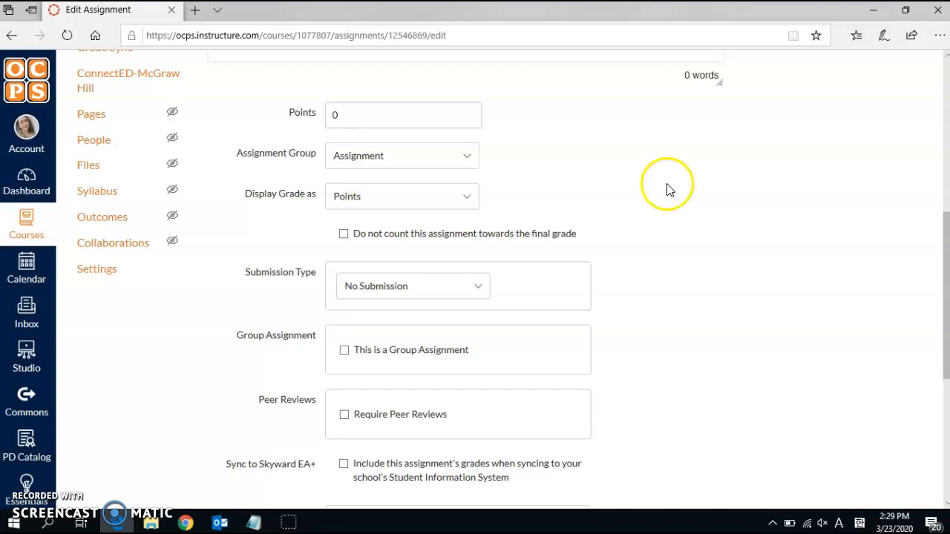
scroll(666, 188, "down", 1)
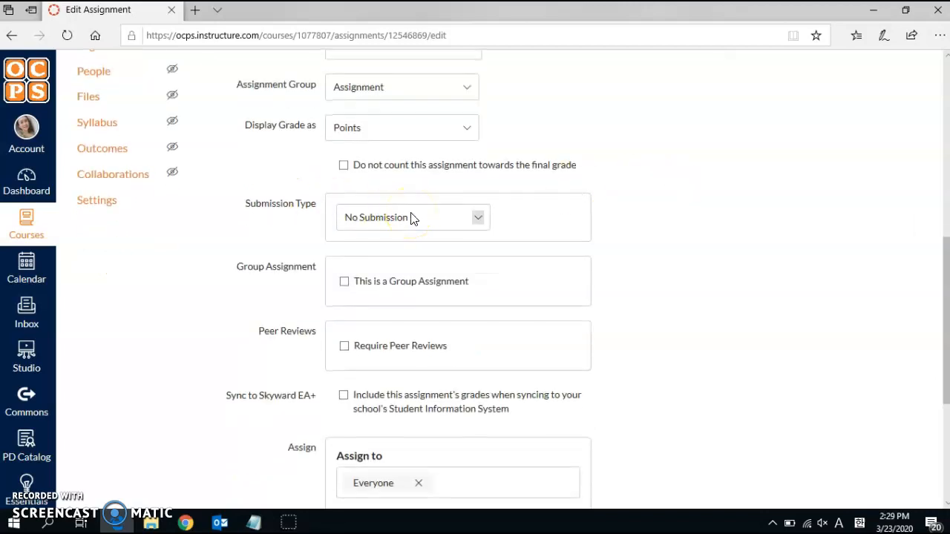
scroll(413, 218, "down", 1)
left_click(435, 161)
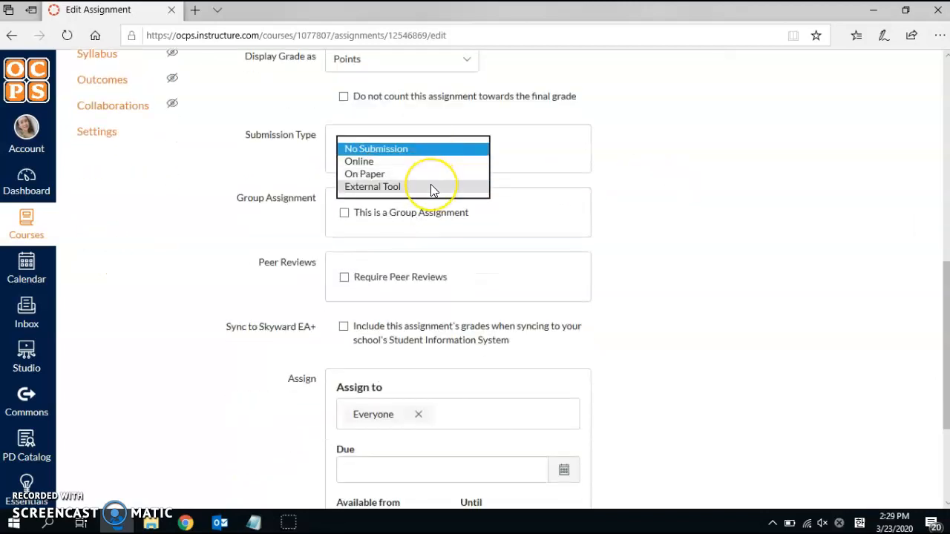
left_click(433, 187)
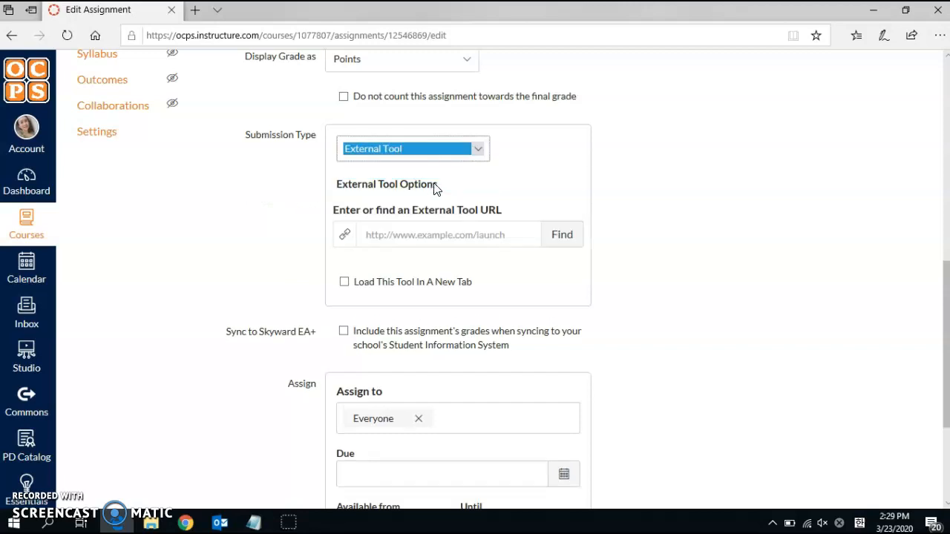
Find the Nearpod external tool and link the "Week 35: Area Model!" lesson from the library as Student-Paced
left_click(564, 236)
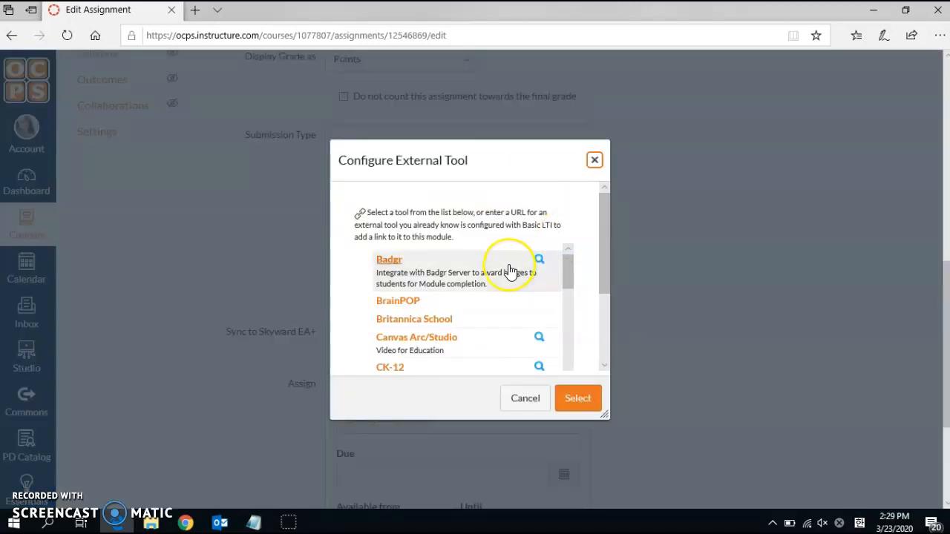
scroll(511, 272, "down", 5)
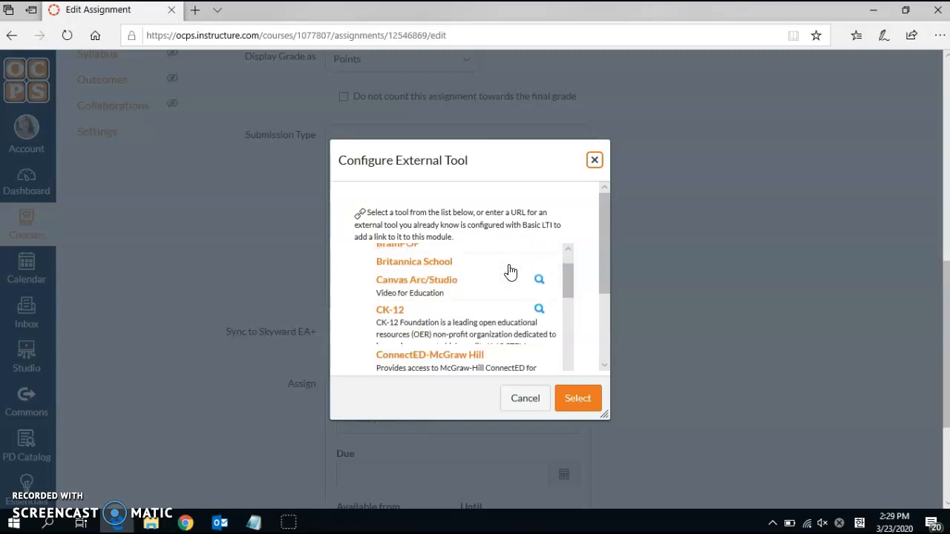
scroll(511, 271, "down", 3)
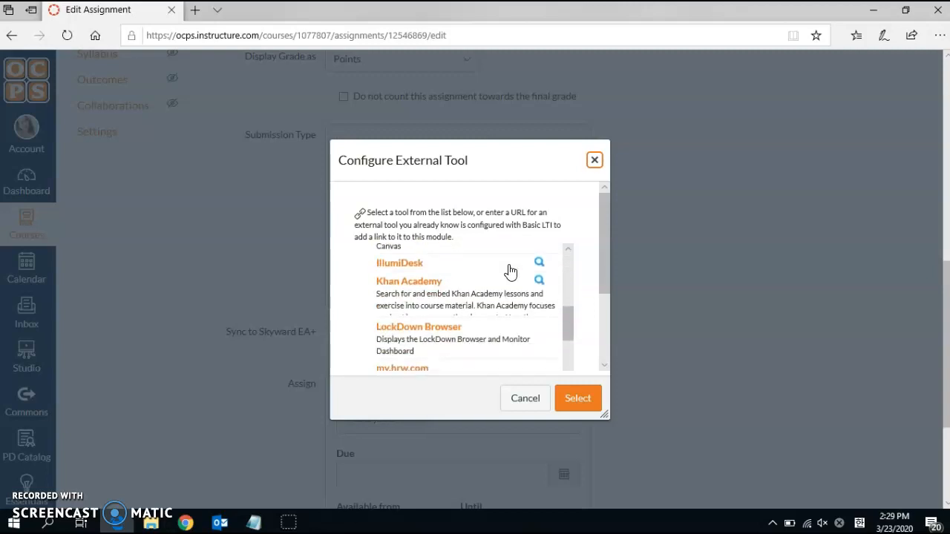
left_click(418, 316)
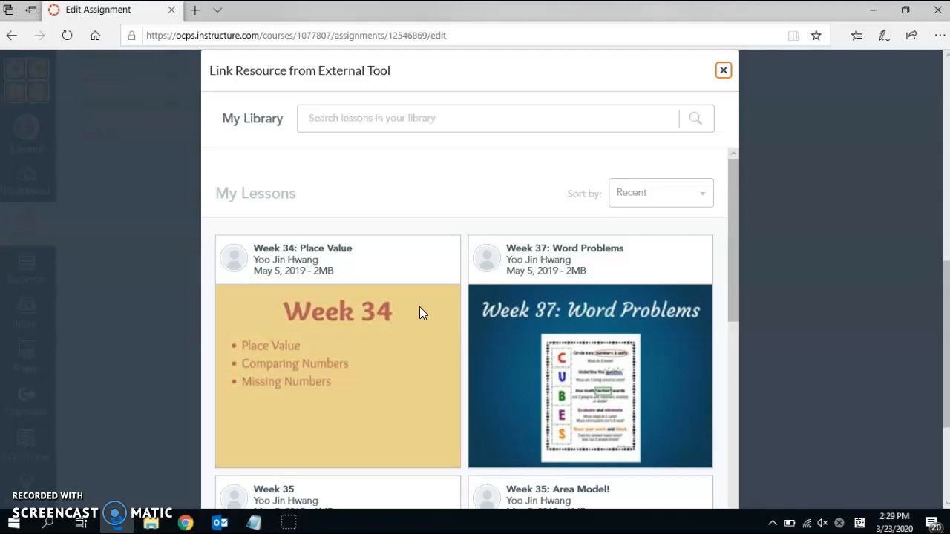
left_click_drag(736, 186, 730, 318)
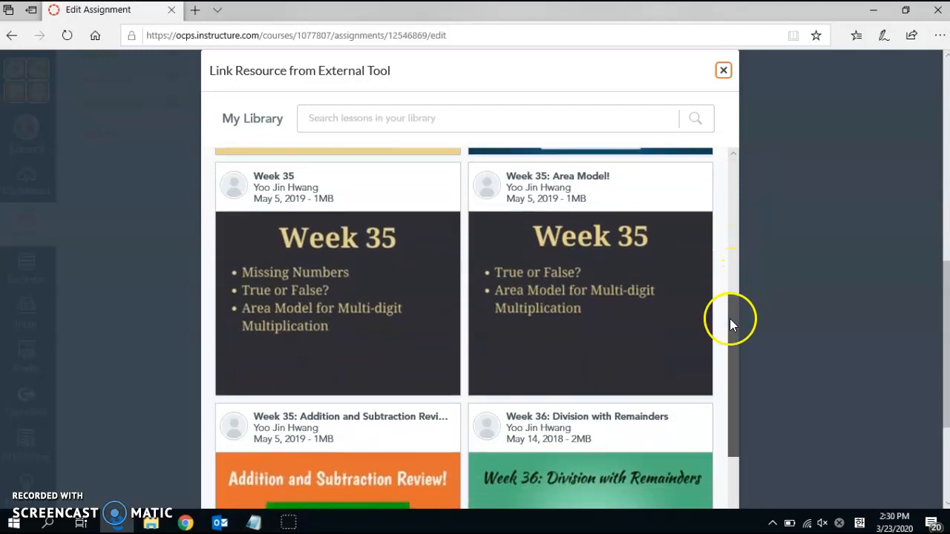
left_click(576, 253)
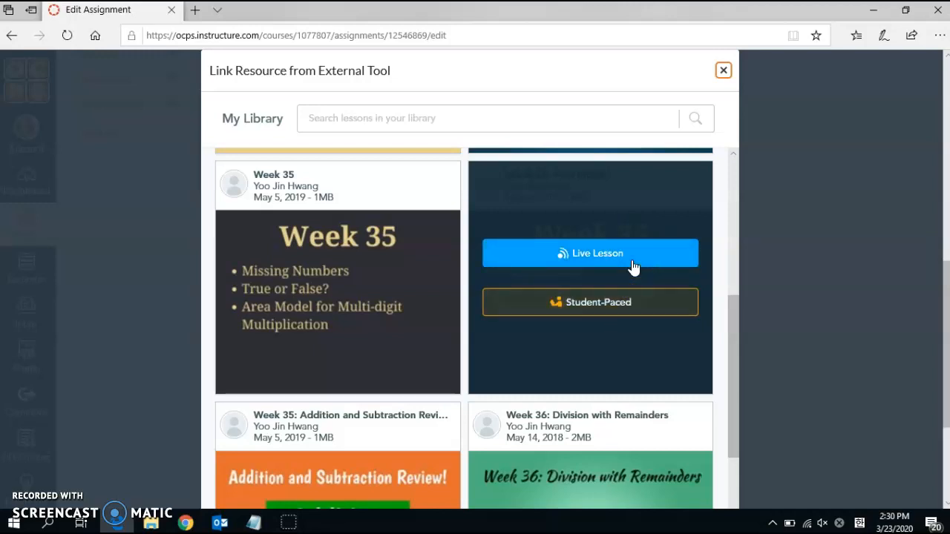
left_click(625, 305)
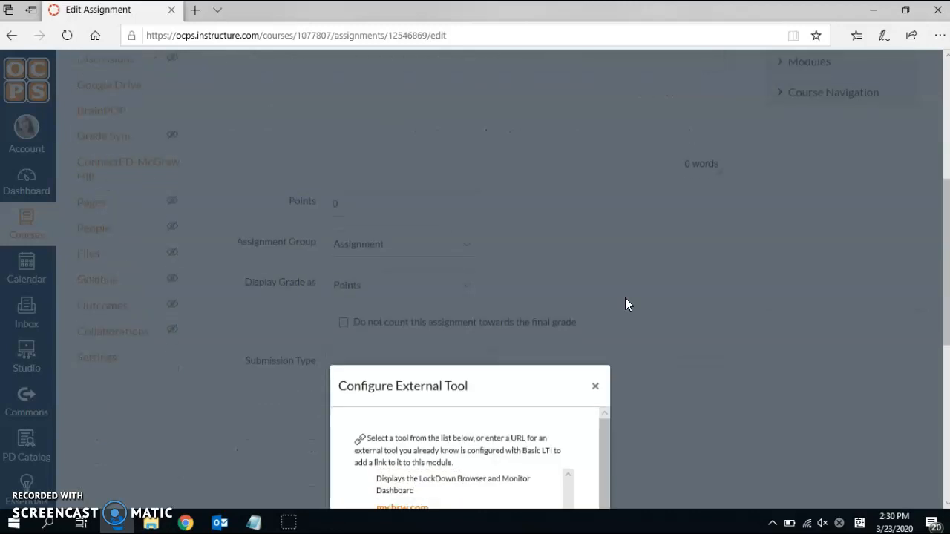
Set the Nearpod tool to load in a new tab and confirm the external tool selection
left_click(627, 291)
scroll(628, 290, "down", 2)
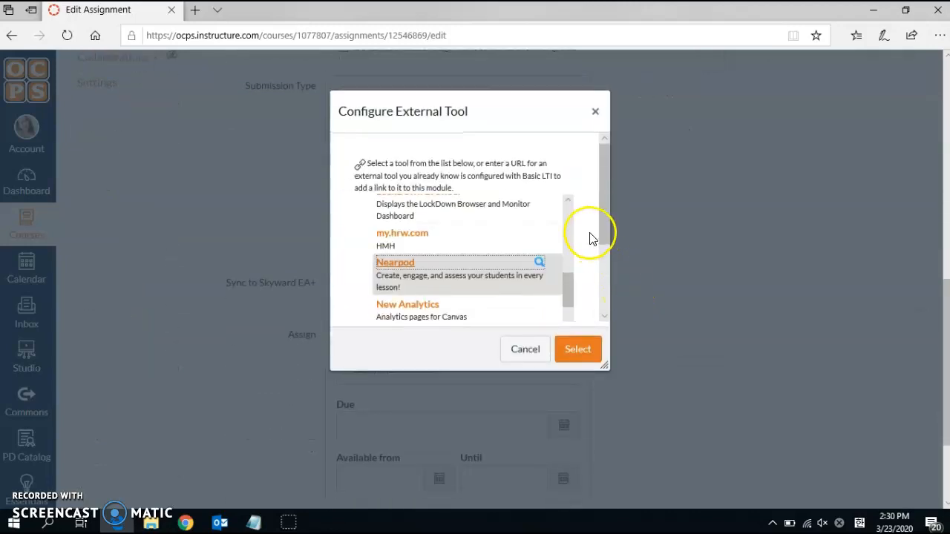
left_click_drag(600, 220, 607, 298)
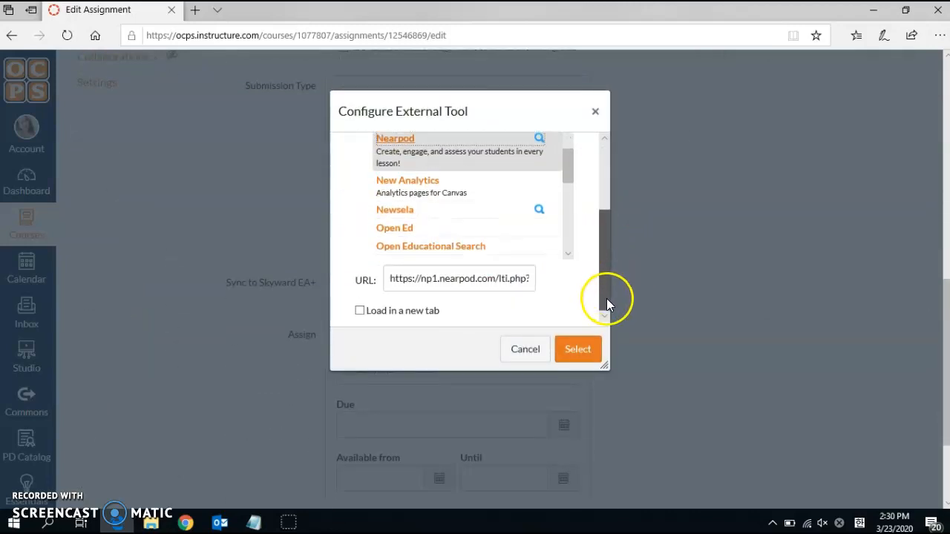
left_click(359, 312)
left_click(580, 347)
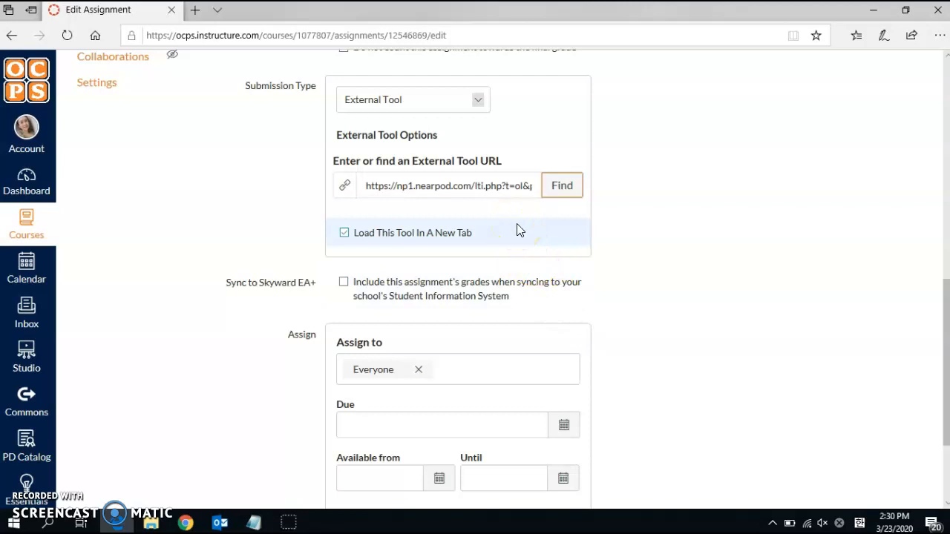
Change the assignment group to Classwork
left_click(677, 232)
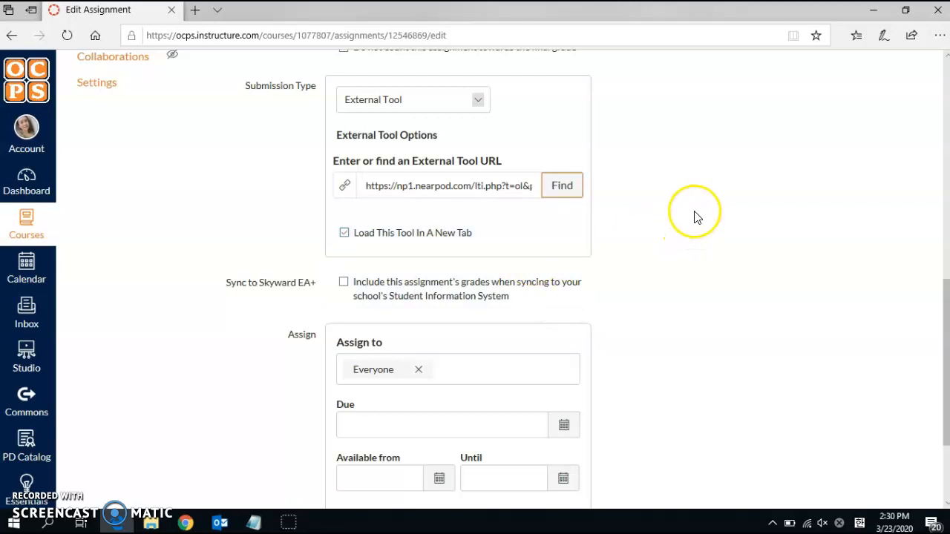
scroll(693, 214, "down", 2)
scroll(693, 214, "up", 4)
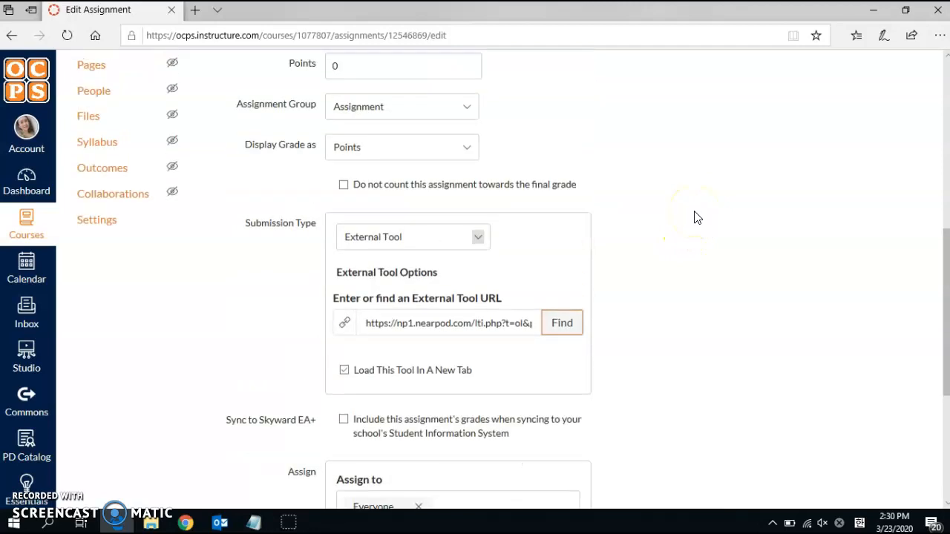
left_click(392, 114)
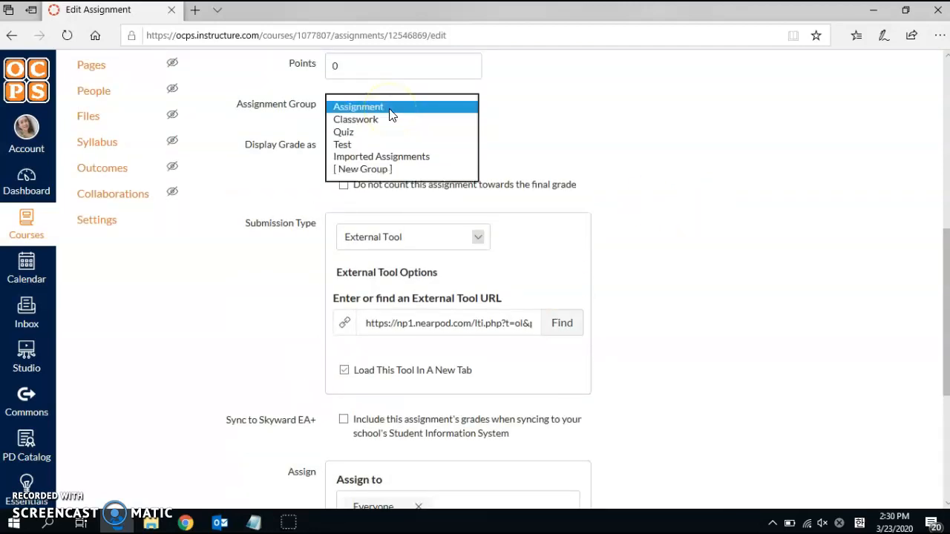
left_click(395, 121)
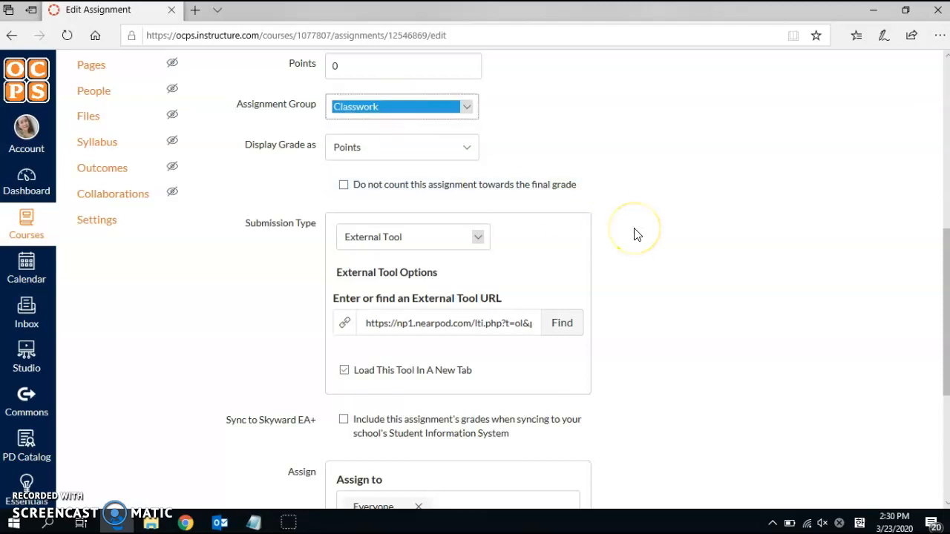
Set the assignment's due date to Apr 1, 2020, then save and publish it
scroll(634, 233, "down", 4)
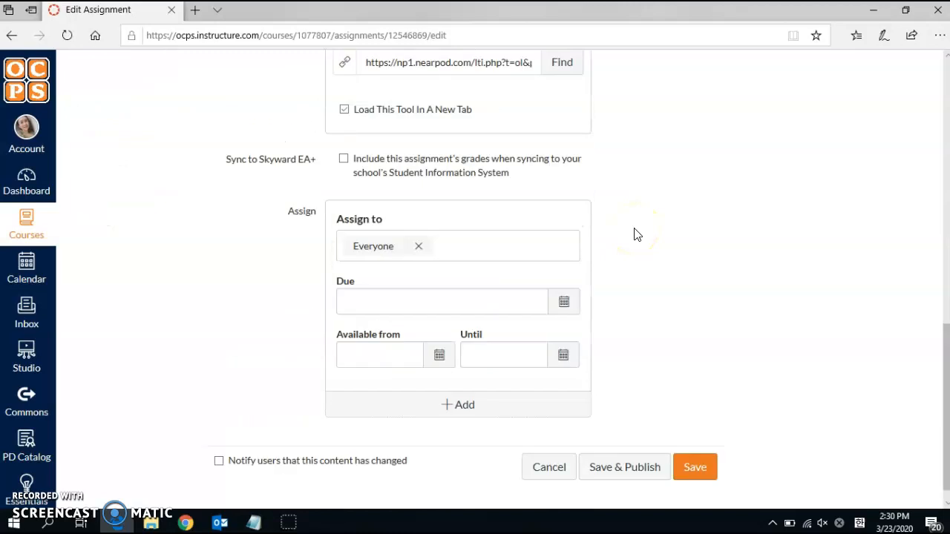
left_click(564, 288)
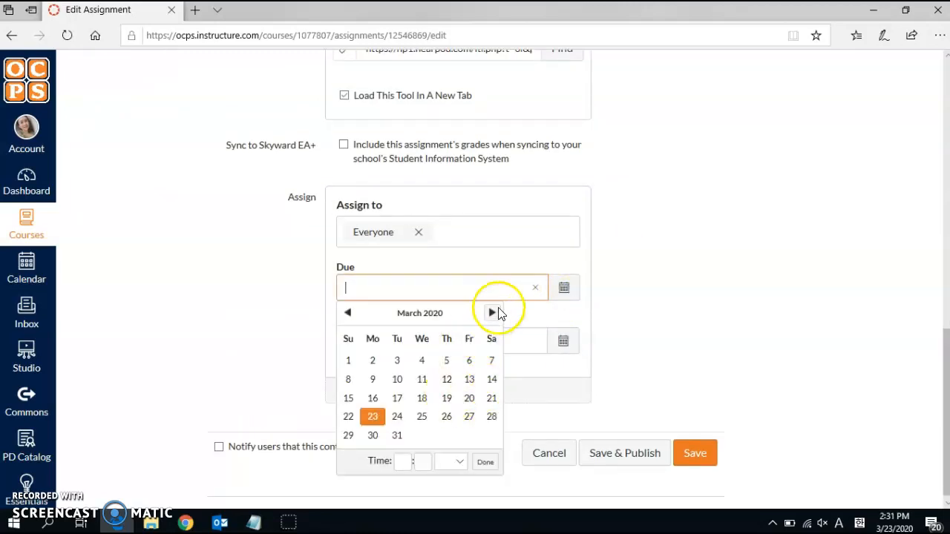
left_click(493, 313)
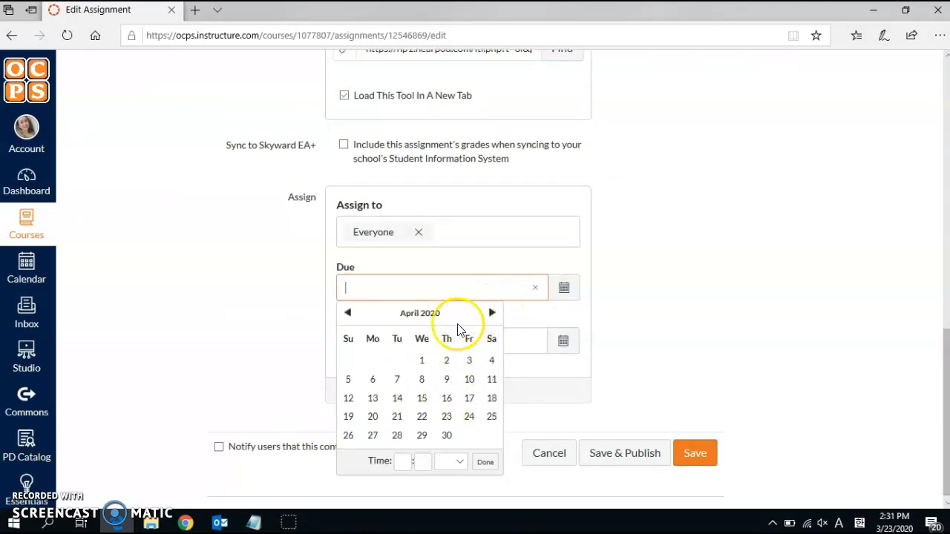
left_click(421, 362)
left_click(768, 302)
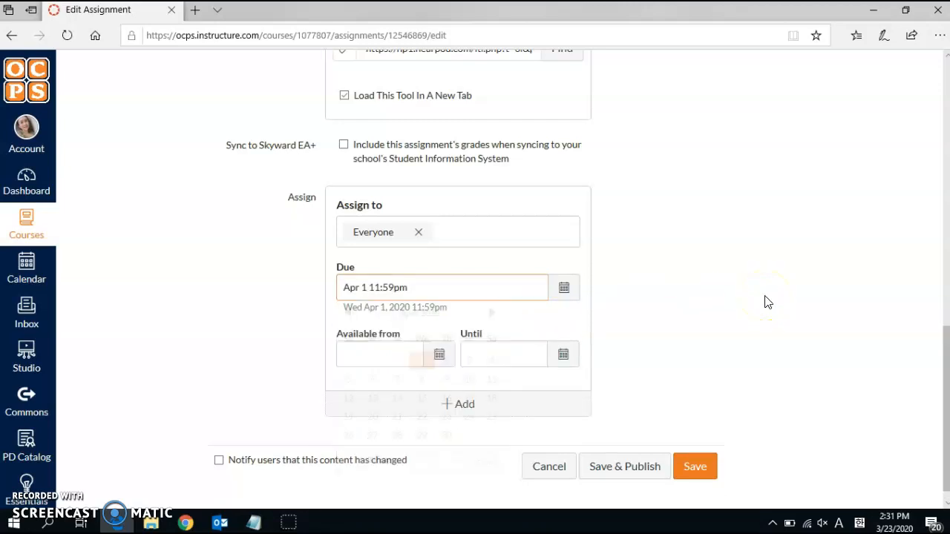
left_click(643, 467)
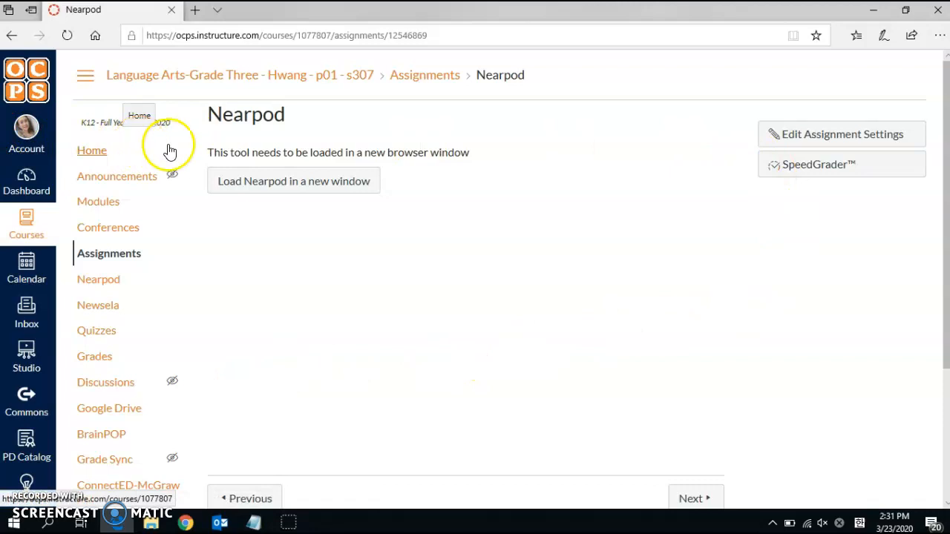
Load the Nearpod assignment in a new window to preview the student session page, then close it
left_click(239, 192)
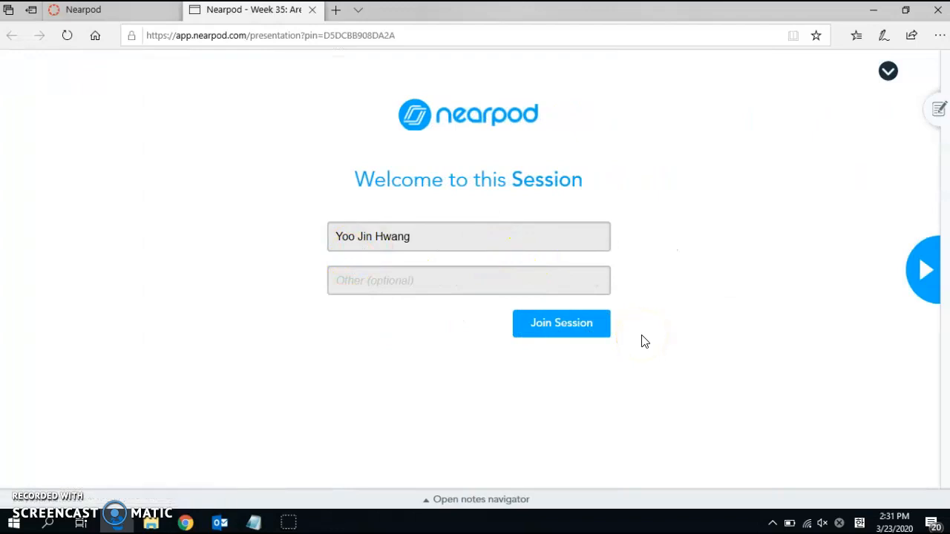
left_click(313, 11)
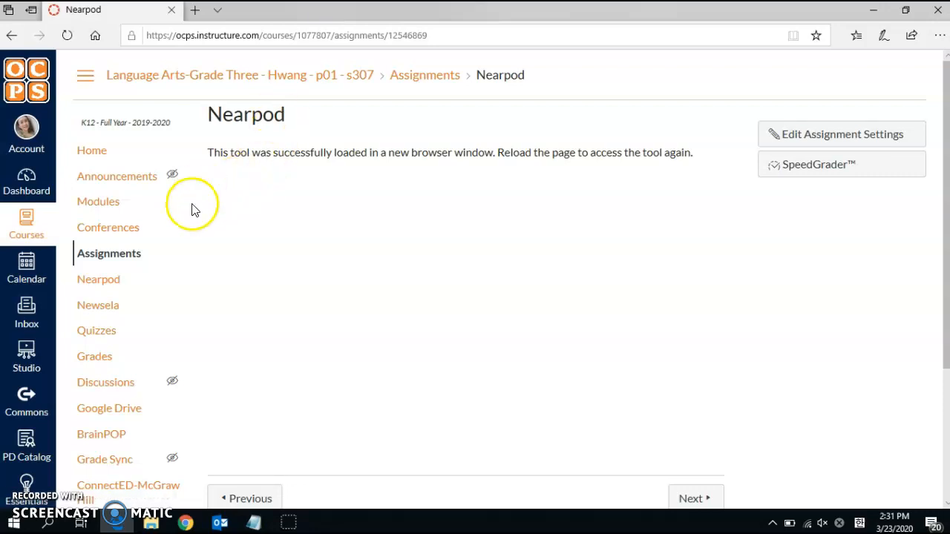
Return to the course modules and review the Nearpod assignment's placement, due date and published status in Module 1
scroll(289, 223, "down", 3)
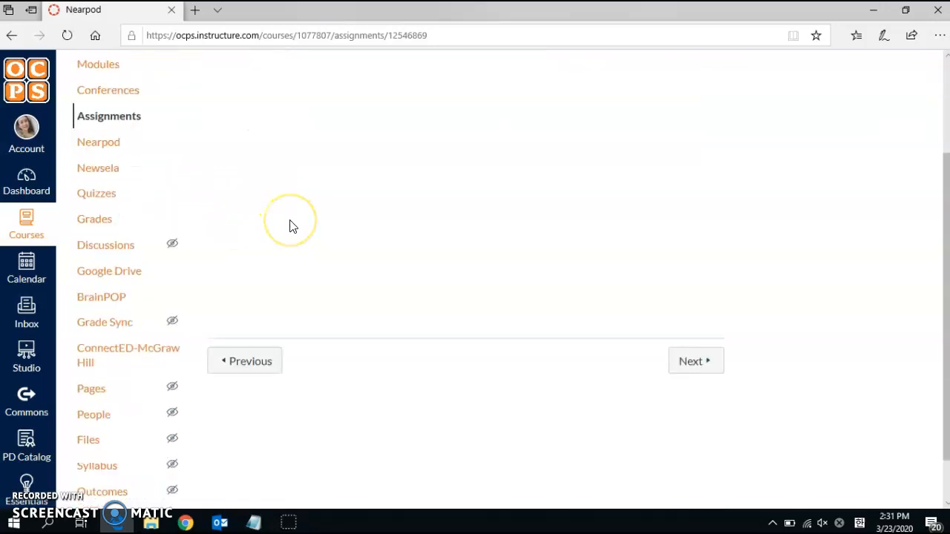
scroll(290, 225, "up", 3)
left_click(106, 212)
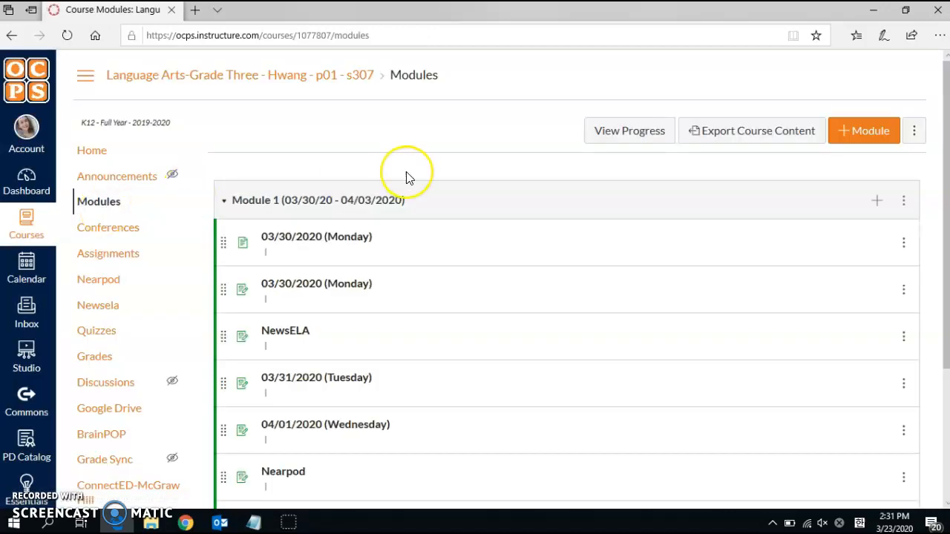
scroll(406, 172, "down", 1)
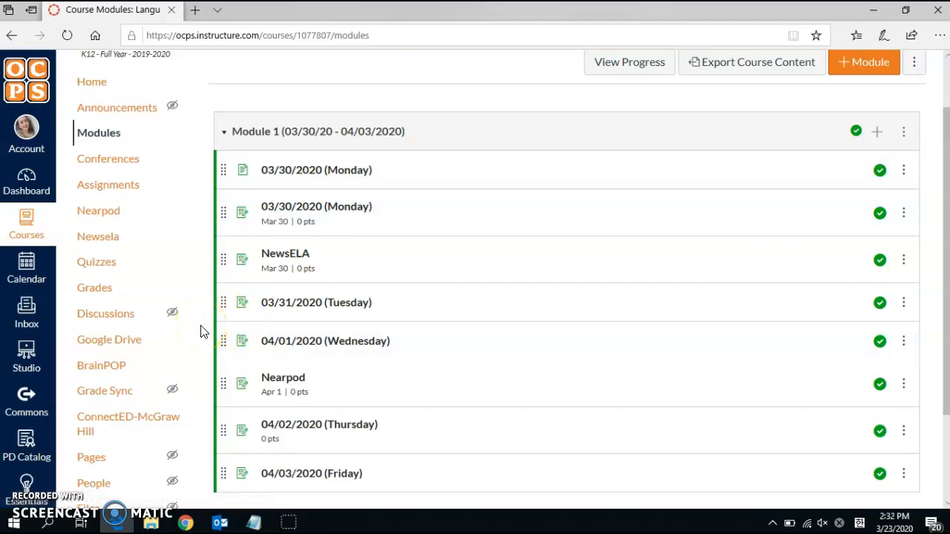
scroll(201, 331, "up", 1)
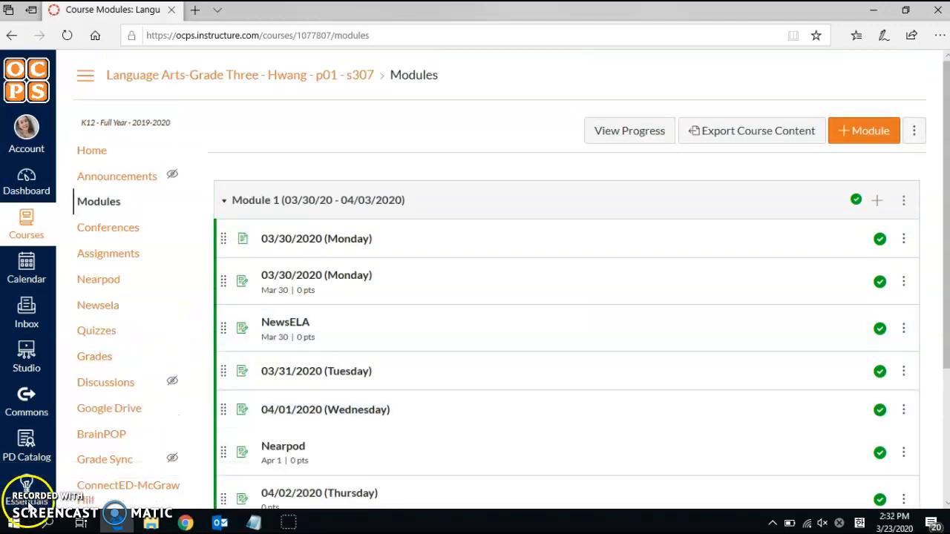